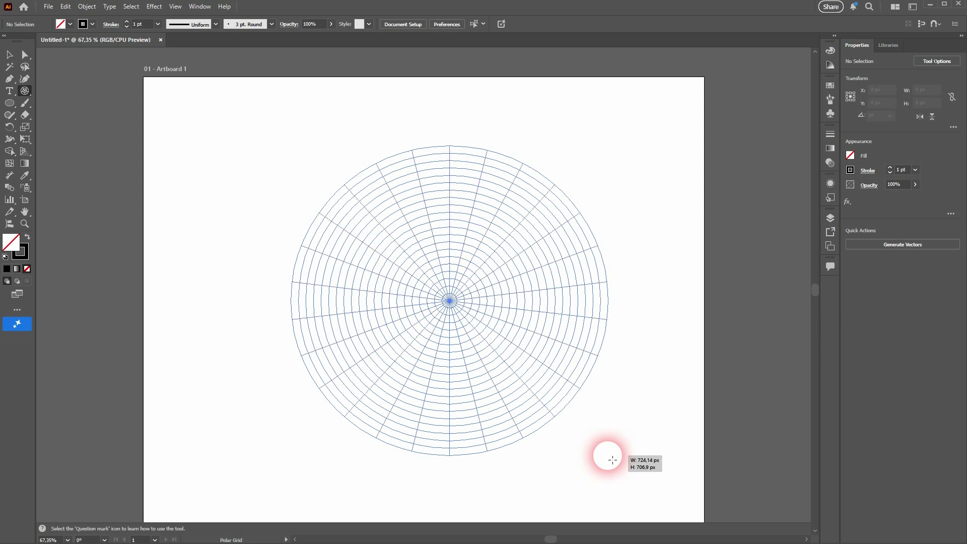
# - Draw a circular polar grid about 754 px wide with 24 radial dividers on the artboard and deselect it
pyautogui.press('Left')
pyautogui.press('Left')
pyautogui.press('Up')
pyautogui.press('Up')
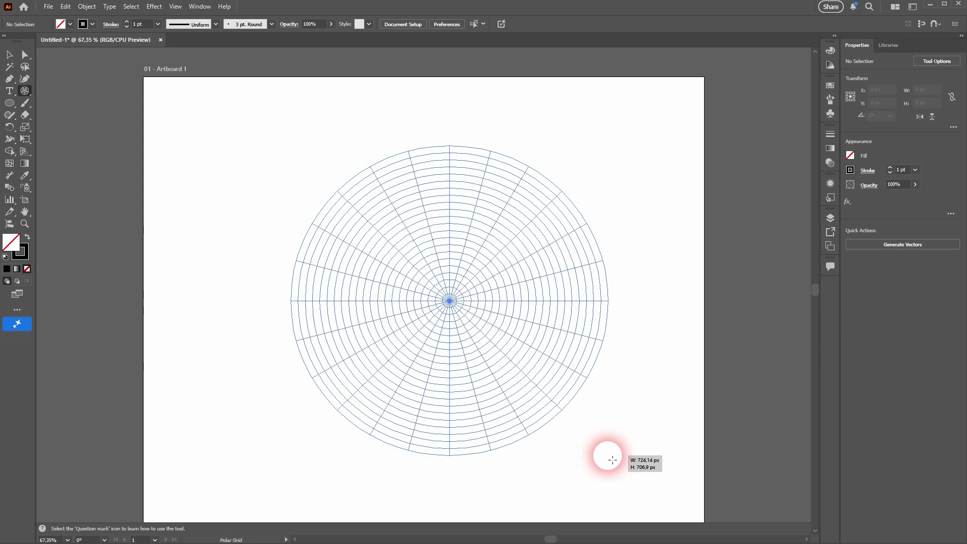
pyautogui.press('Down')
pyautogui.press('Down')
pyautogui.moveTo(612, 460); pyautogui.dragTo(622, 468)
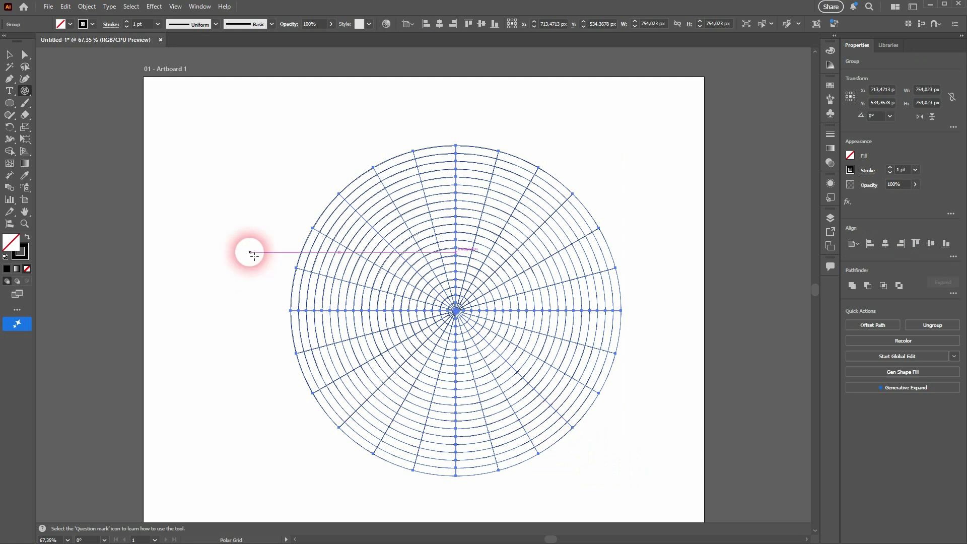
pyautogui.click(12, 57)
pyautogui.click(162, 278)
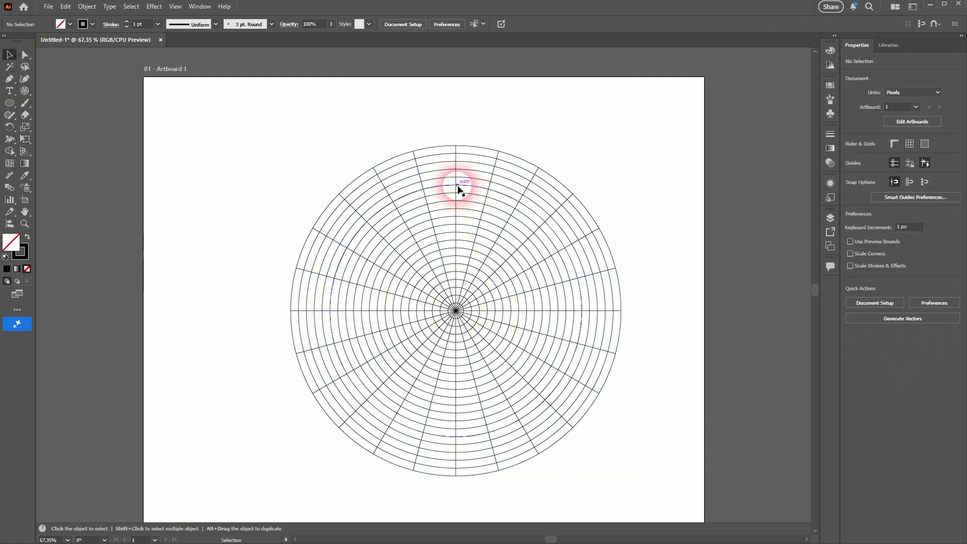
pyautogui.click(17, 104)
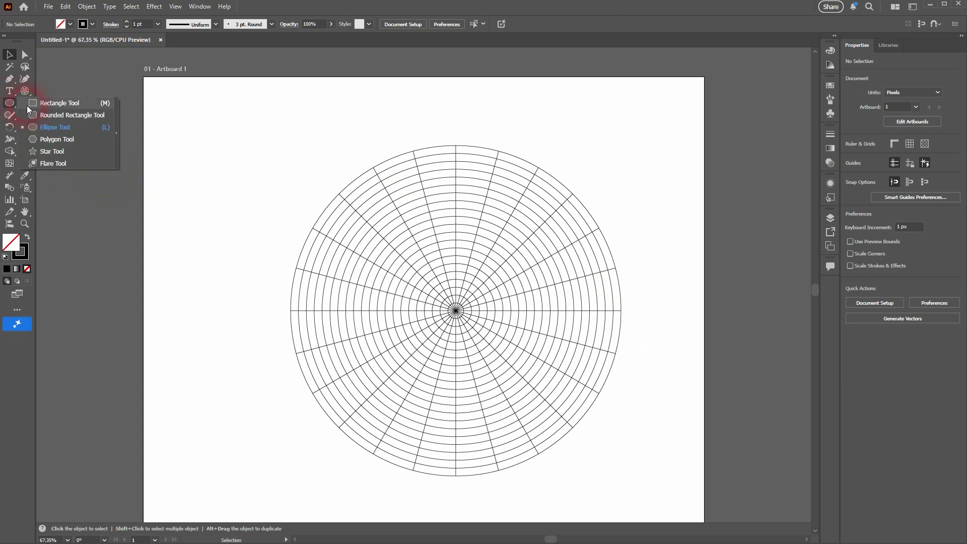
pyautogui.click(67, 128)
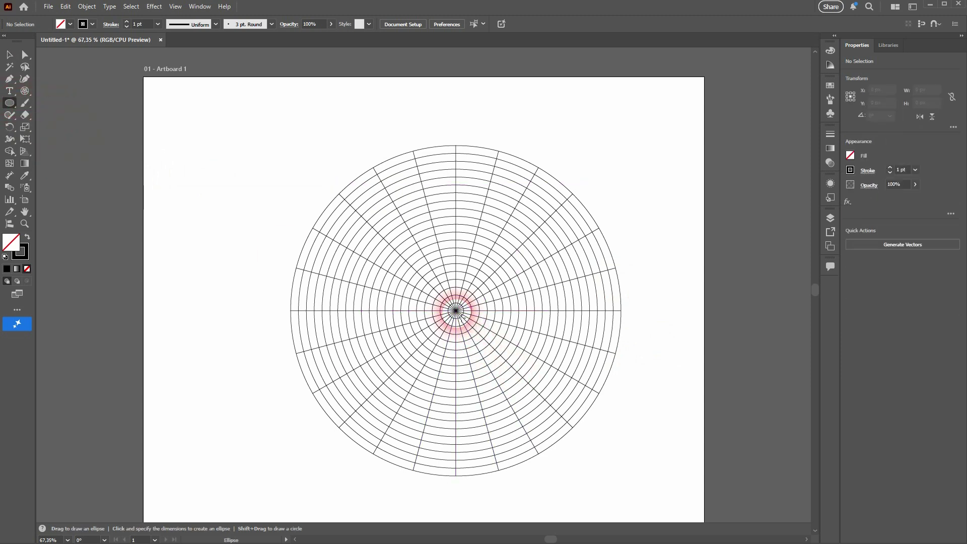
pyautogui.moveTo(455, 311); pyautogui.dragTo(616, 476)
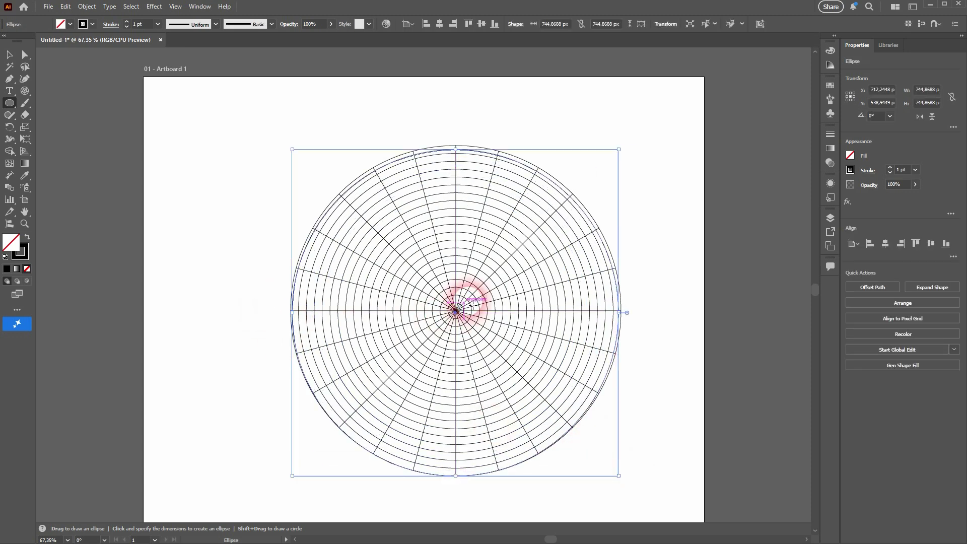
pyautogui.press('Delete')
# - Replace the polar grid with a new circular one about 786 px wide and move it toward the artboard's centre
pyautogui.click(9, 55)
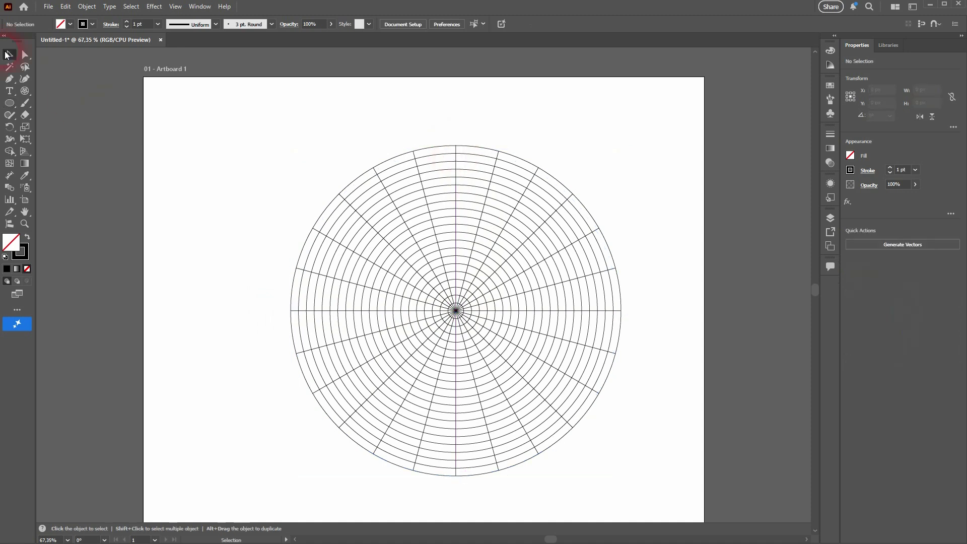
pyautogui.moveTo(243, 493); pyautogui.dragTo(664, 157)
pyautogui.press('Delete')
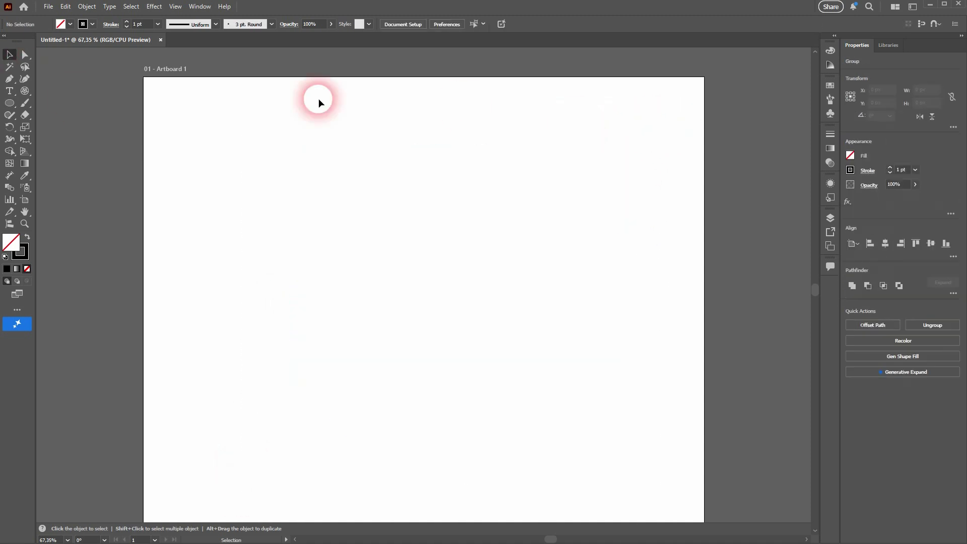
pyautogui.moveTo(317, 180); pyautogui.dragTo(663, 483)
pyautogui.click(9, 54)
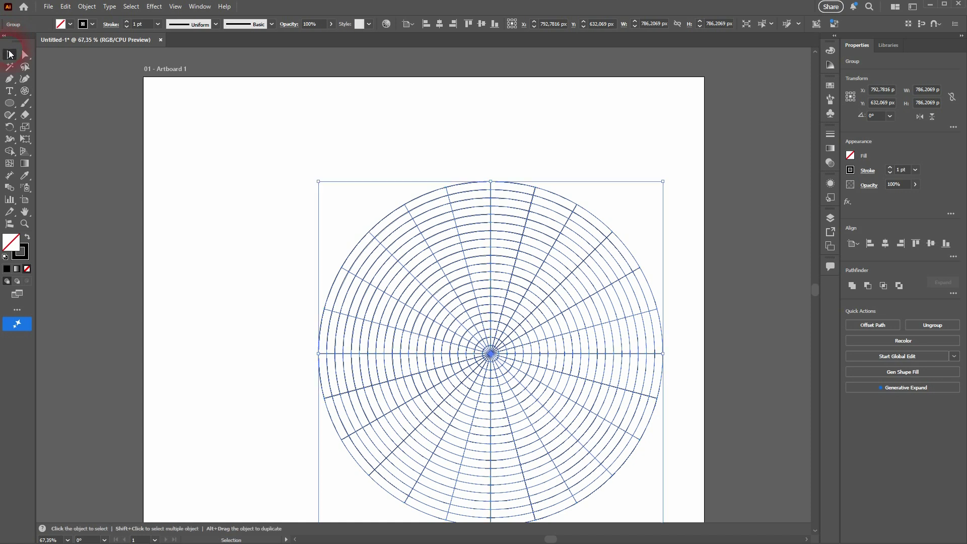
pyautogui.moveTo(515, 349); pyautogui.dragTo(461, 309)
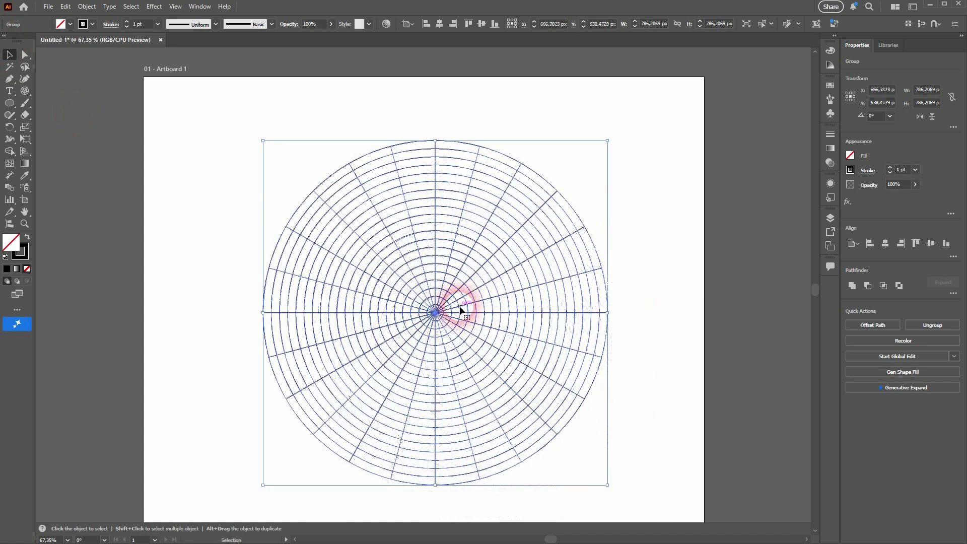
pyautogui.click(173, 280)
# - Draw an unfilled, black-stroked circle about 786 px wide from the grid's centre out to its outer edge
pyautogui.click(9, 103)
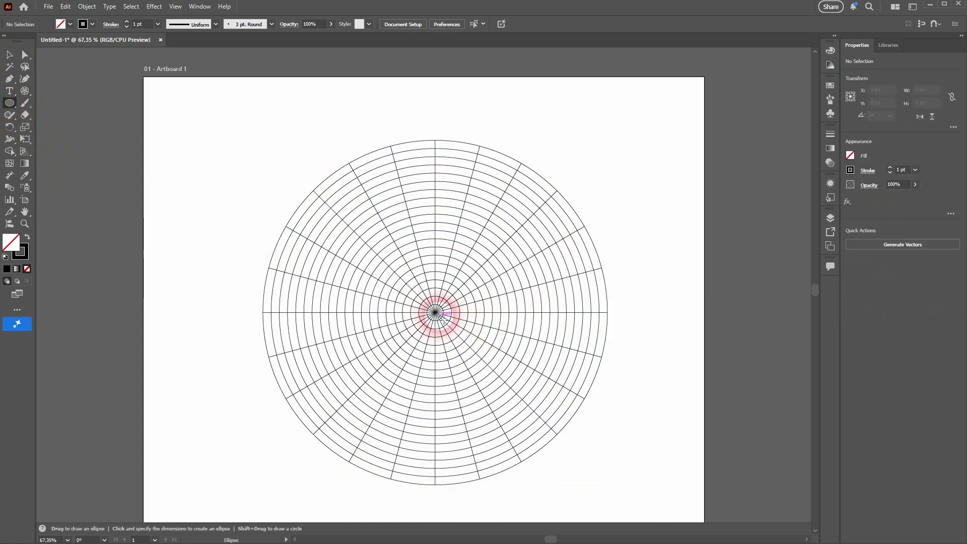
pyautogui.moveTo(435, 312); pyautogui.dragTo(610, 472)
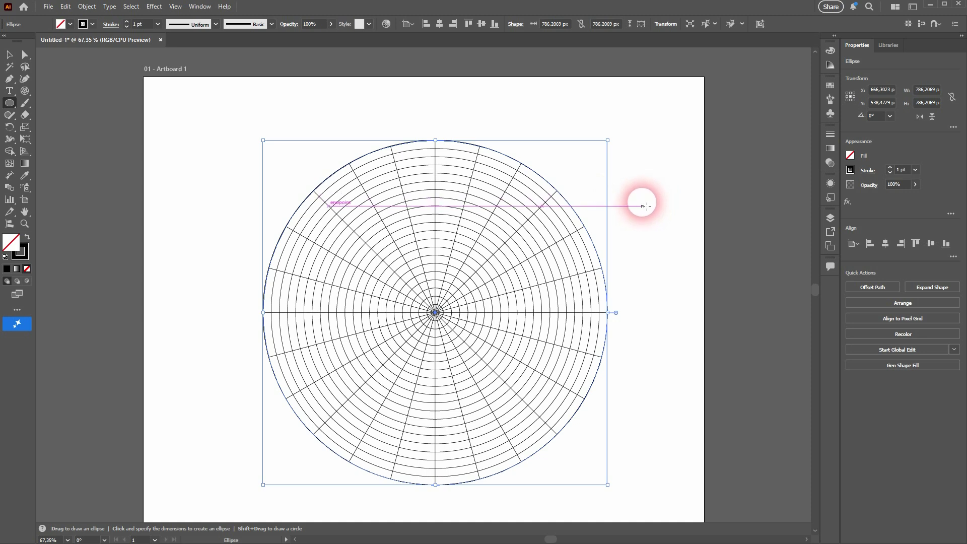
pyautogui.click(28, 238)
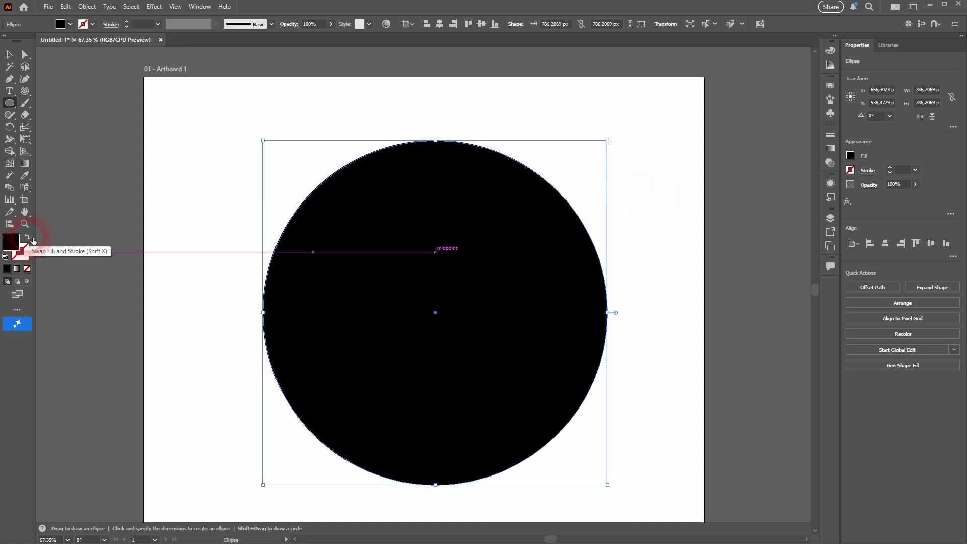
pyautogui.click(31, 239)
# - Select the grid and circle and use Shape Builder to merge the second and third outermost bands into a solid black ring without stroke
pyautogui.press('v')
pyautogui.moveTo(200, 491); pyautogui.dragTo(605, 152)
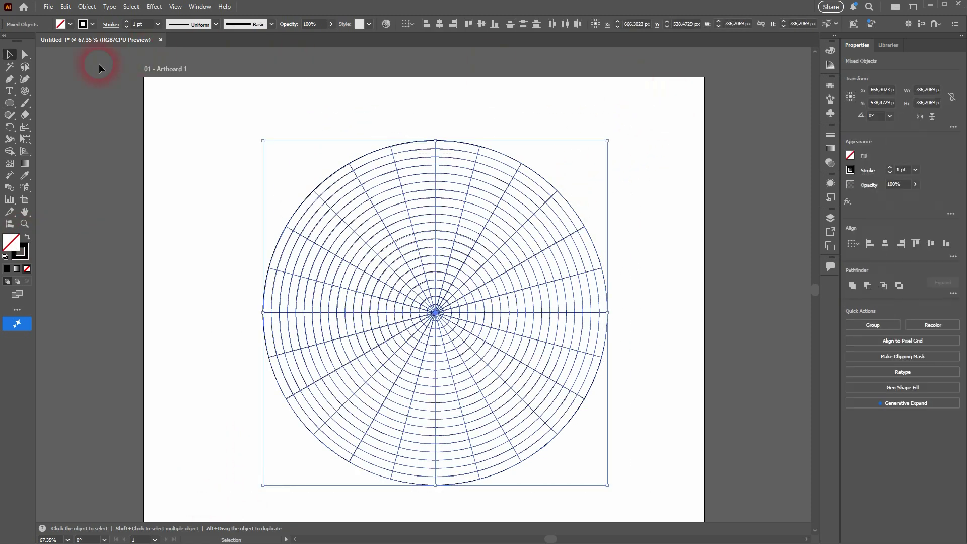
pyautogui.click(13, 154)
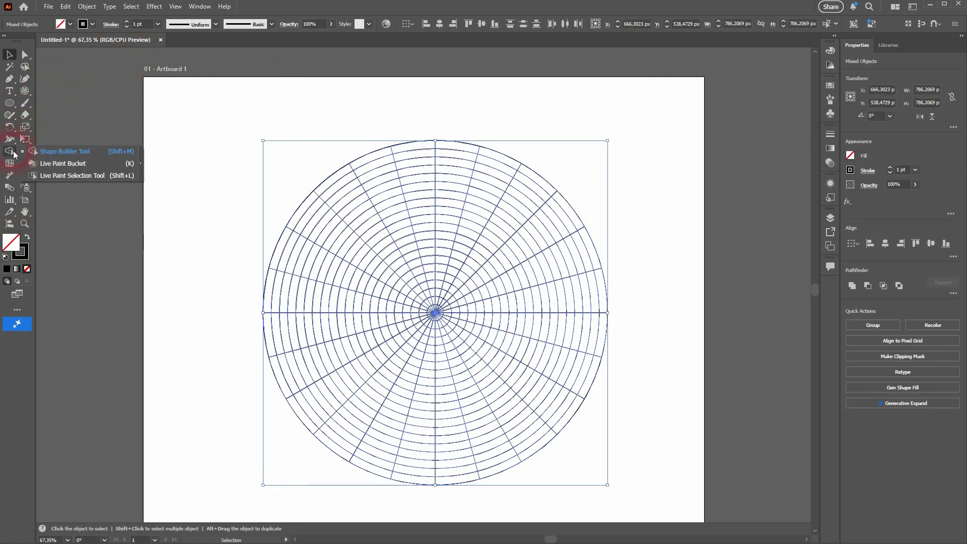
pyautogui.click(67, 152)
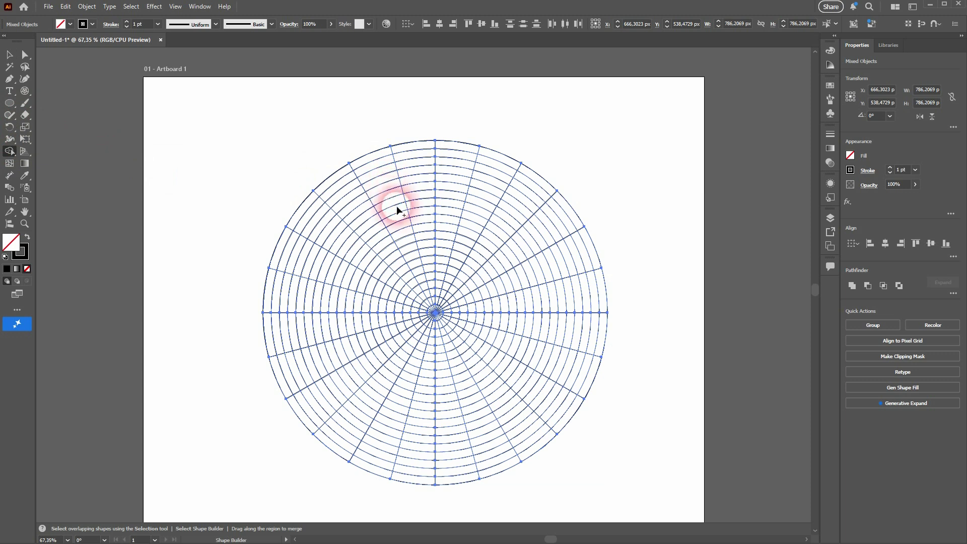
pyautogui.moveTo(380, 173)
pyautogui.mouseDown()
pyautogui.moveTo(372, 153)
pyautogui.moveTo(388, 146)
pyautogui.mouseUp()
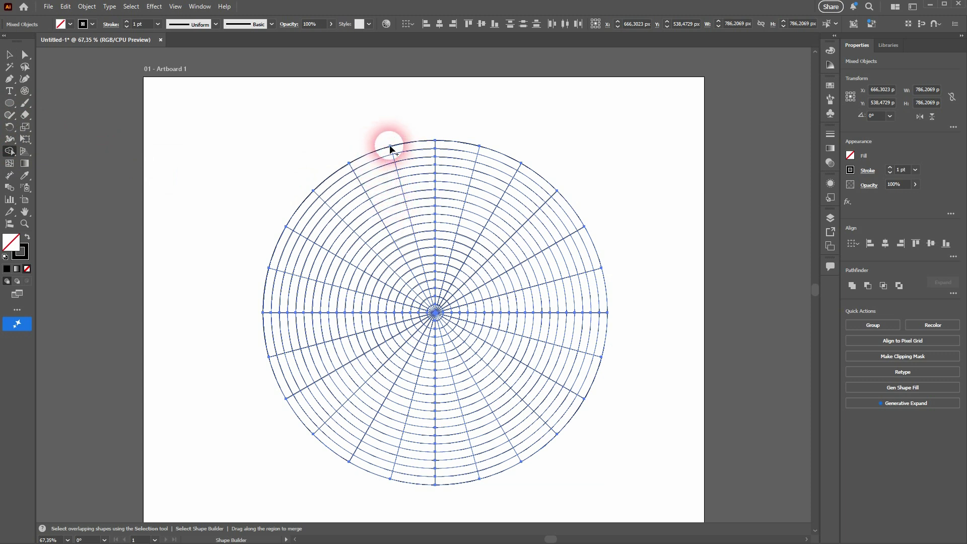
pyautogui.click(29, 239)
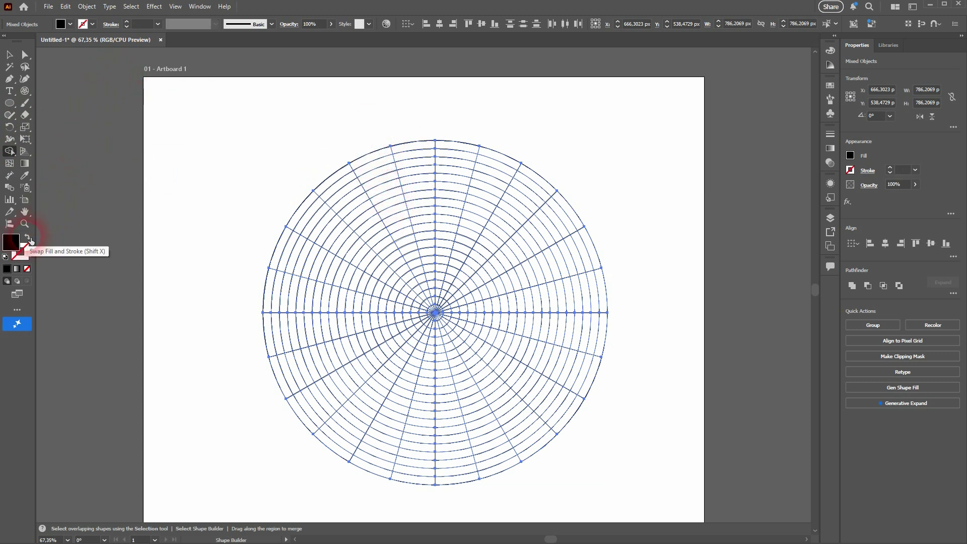
pyautogui.click(70, 25)
pyautogui.click(70, 26)
pyautogui.moveTo(337, 187)
pyautogui.mouseDown()
pyautogui.moveTo(411, 159)
pyautogui.moveTo(474, 159)
pyautogui.moveTo(488, 174)
pyautogui.moveTo(489, 166)
pyautogui.moveTo(535, 193)
pyautogui.moveTo(574, 236)
pyautogui.moveTo(594, 307)
pyautogui.moveTo(584, 371)
pyautogui.moveTo(561, 411)
pyautogui.moveTo(509, 455)
pyautogui.moveTo(465, 469)
pyautogui.moveTo(356, 450)
pyautogui.mouseUp()
pyautogui.moveTo(353, 444)
pyautogui.mouseDown()
pyautogui.moveTo(308, 405)
pyautogui.moveTo(277, 328)
pyautogui.moveTo(298, 233)
pyautogui.moveTo(323, 194)
pyautogui.mouseUp()
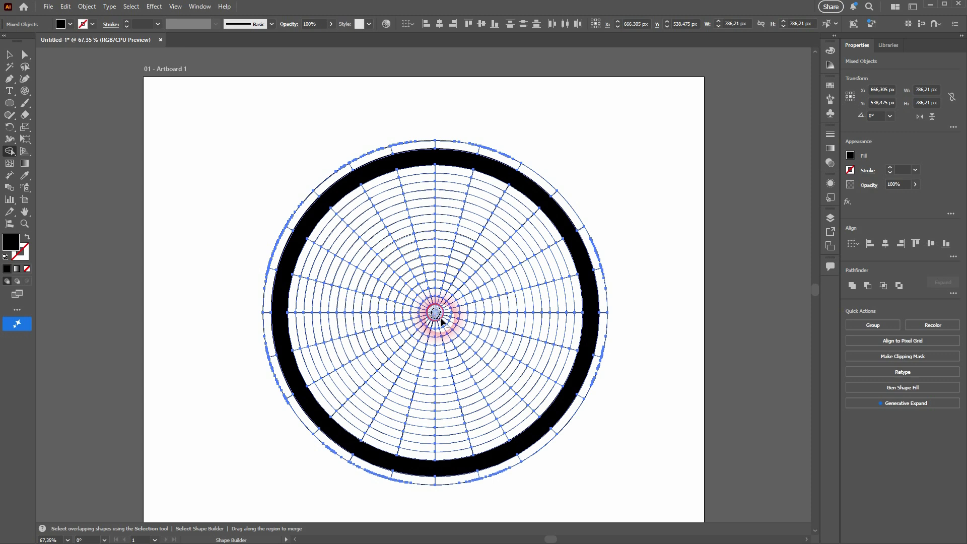
# - Merge the three innermost bands around the grid's centre into one solid black disc with Shape Builder
pyautogui.moveTo(440, 319); pyautogui.dragTo(451, 329)
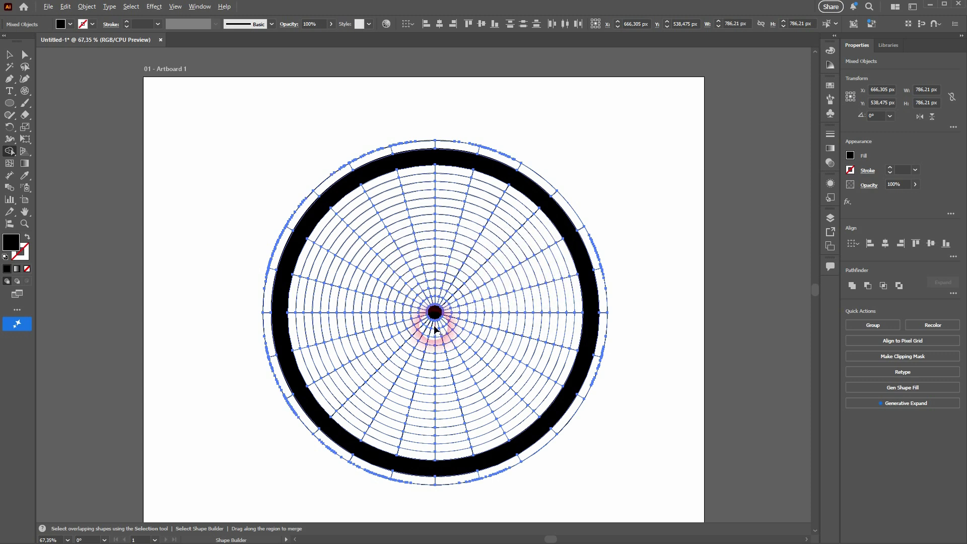
pyautogui.scroll(3, 435, 330)
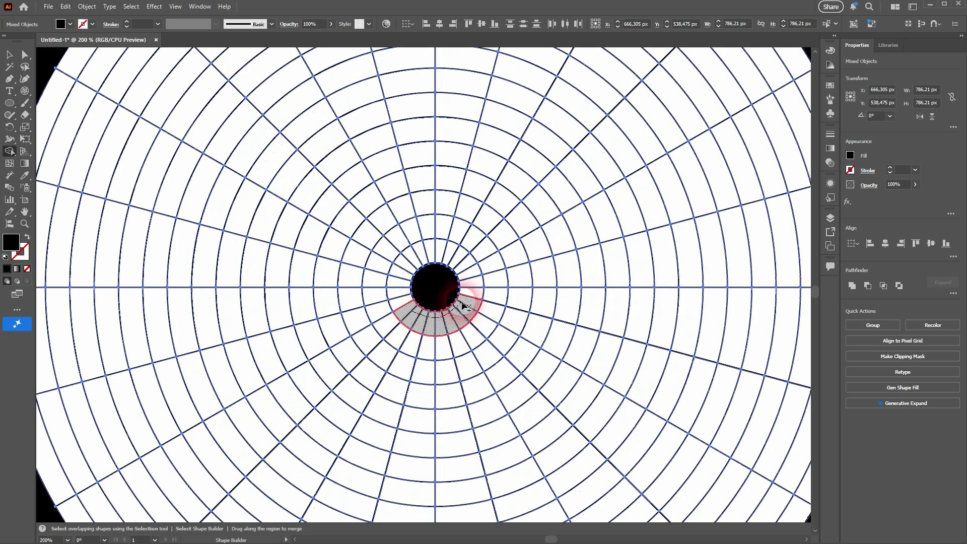
pyautogui.moveTo(462, 306)
pyautogui.mouseDown()
pyautogui.moveTo(446, 263)
pyautogui.moveTo(429, 261)
pyautogui.moveTo(409, 302)
pyautogui.mouseUp()
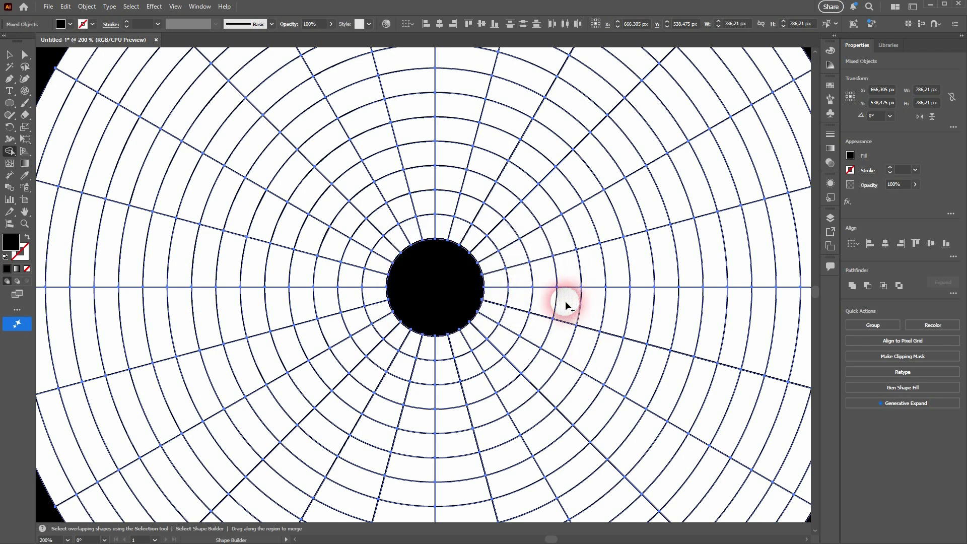
pyautogui.moveTo(497, 335)
pyautogui.mouseDown()
pyautogui.moveTo(443, 351)
pyautogui.moveTo(481, 320)
pyautogui.moveTo(490, 293)
pyautogui.moveTo(478, 265)
pyautogui.moveTo(437, 237)
pyautogui.moveTo(483, 252)
pyautogui.moveTo(428, 239)
pyautogui.moveTo(395, 246)
pyautogui.moveTo(380, 281)
pyautogui.moveTo(385, 317)
pyautogui.moveTo(450, 347)
pyautogui.mouseUp()
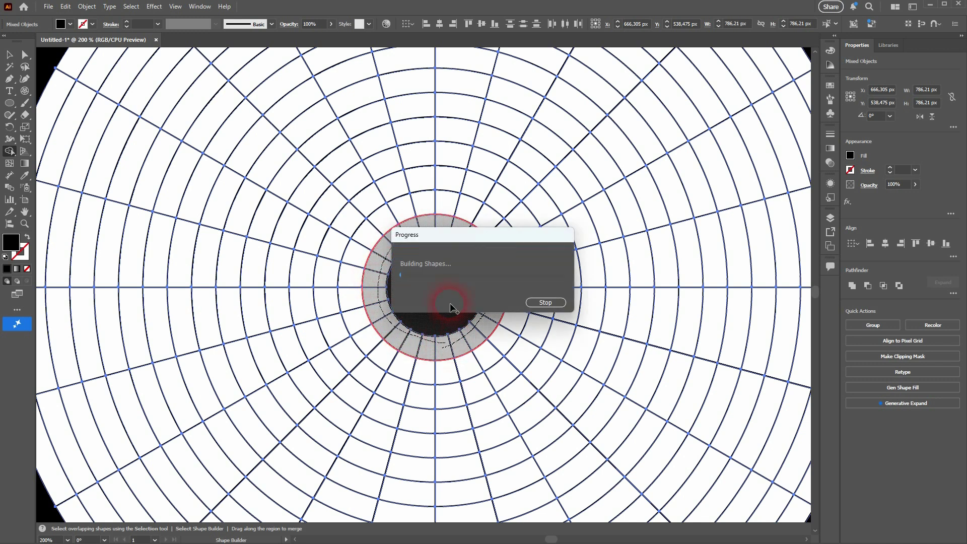
pyautogui.hotkey('ctrl', '0')
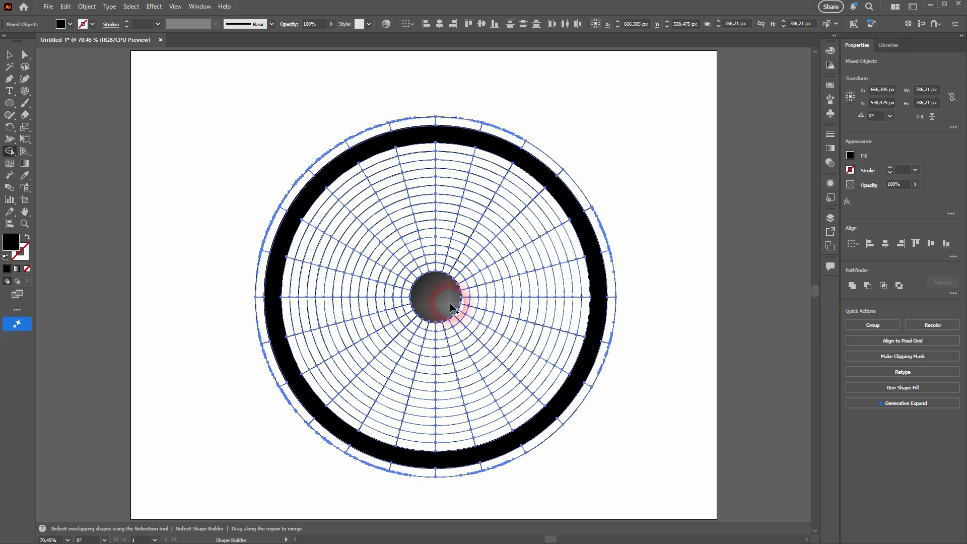
# - Merge four adjacent sectors at the grid's upper left into a black 60° blade, leaving gaps to the disc and outer ring
pyautogui.scroll(2, 427, 308)
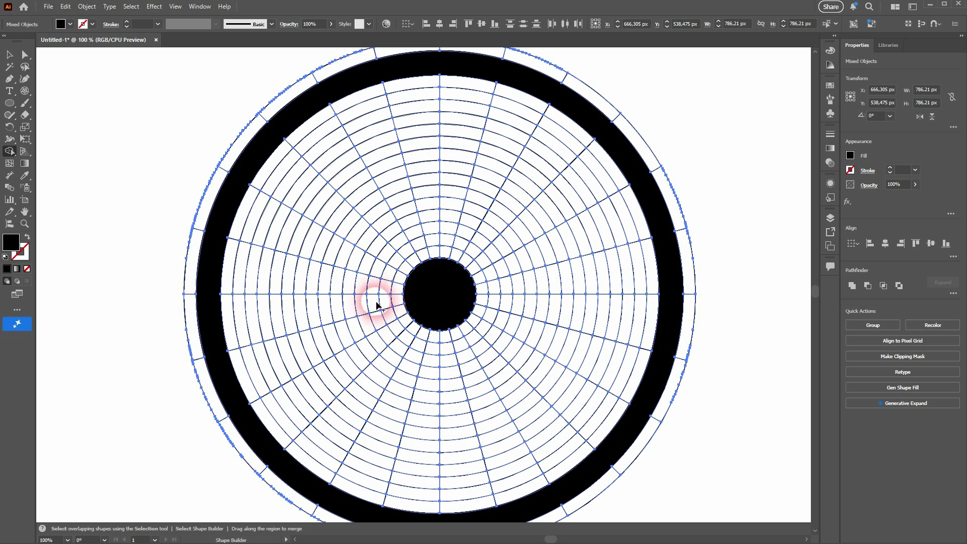
pyautogui.moveTo(374, 288); pyautogui.dragTo(255, 280)
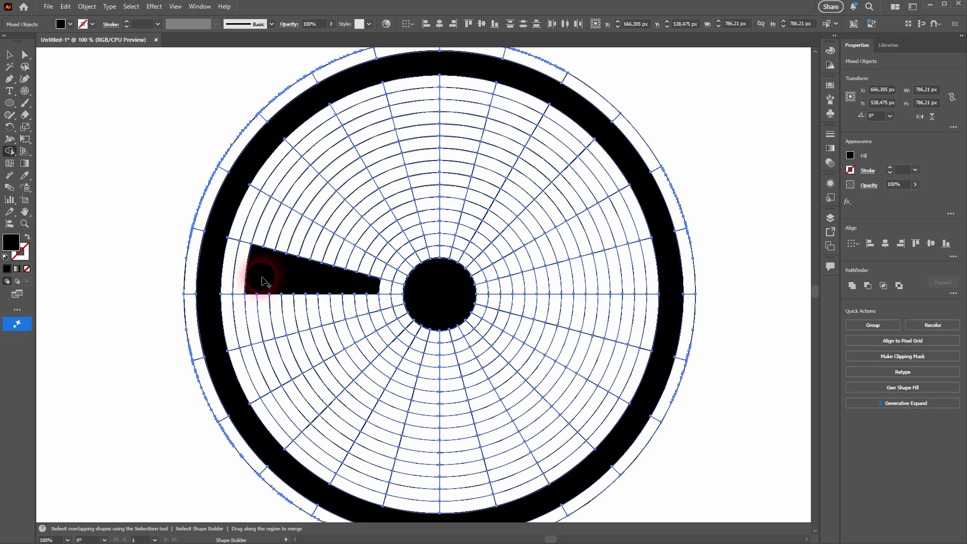
pyautogui.moveTo(257, 263)
pyautogui.mouseDown()
pyautogui.moveTo(267, 209)
pyautogui.moveTo(330, 149)
pyautogui.moveTo(316, 279)
pyautogui.mouseUp()
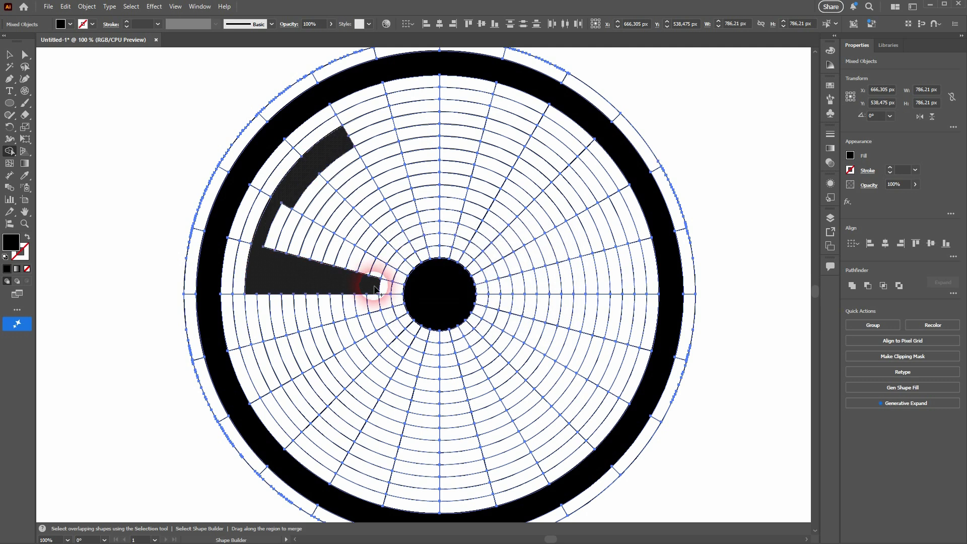
pyautogui.moveTo(377, 281)
pyautogui.mouseDown()
pyautogui.moveTo(396, 237)
pyautogui.moveTo(353, 186)
pyautogui.moveTo(300, 161)
pyautogui.moveTo(384, 252)
pyautogui.moveTo(276, 235)
pyautogui.moveTo(347, 292)
pyautogui.mouseUp()
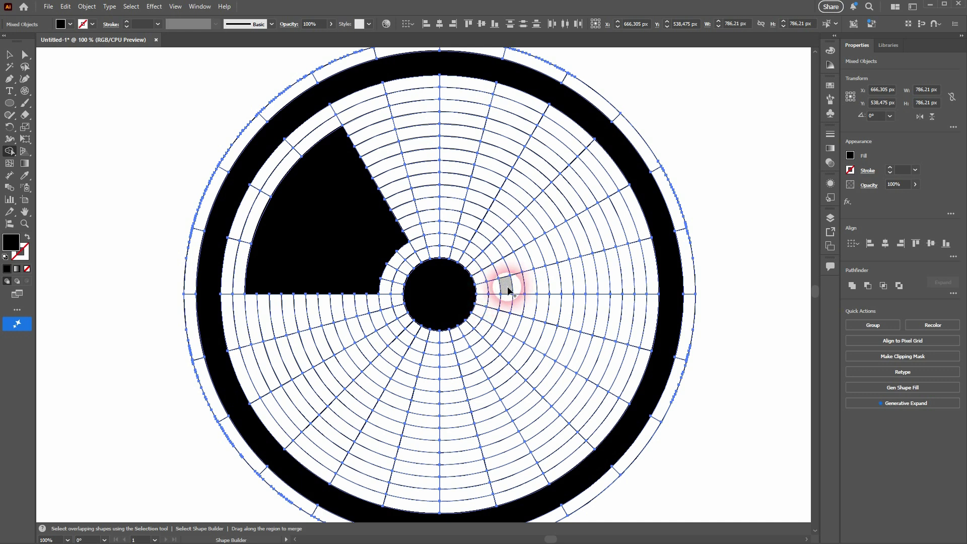
# - Build two matching black 60° blades from the grid cells at the upper right and bottom to form the radiation symbol
pyautogui.moveTo(510, 290)
pyautogui.mouseDown()
pyautogui.moveTo(625, 276)
pyautogui.moveTo(609, 223)
pyautogui.moveTo(576, 177)
pyautogui.moveTo(590, 183)
pyautogui.moveTo(554, 152)
pyautogui.moveTo(502, 218)
pyautogui.mouseUp()
pyautogui.moveTo(522, 286)
pyautogui.mouseDown()
pyautogui.moveTo(502, 260)
pyautogui.moveTo(590, 188)
pyautogui.moveTo(509, 269)
pyautogui.moveTo(617, 262)
pyautogui.mouseUp()
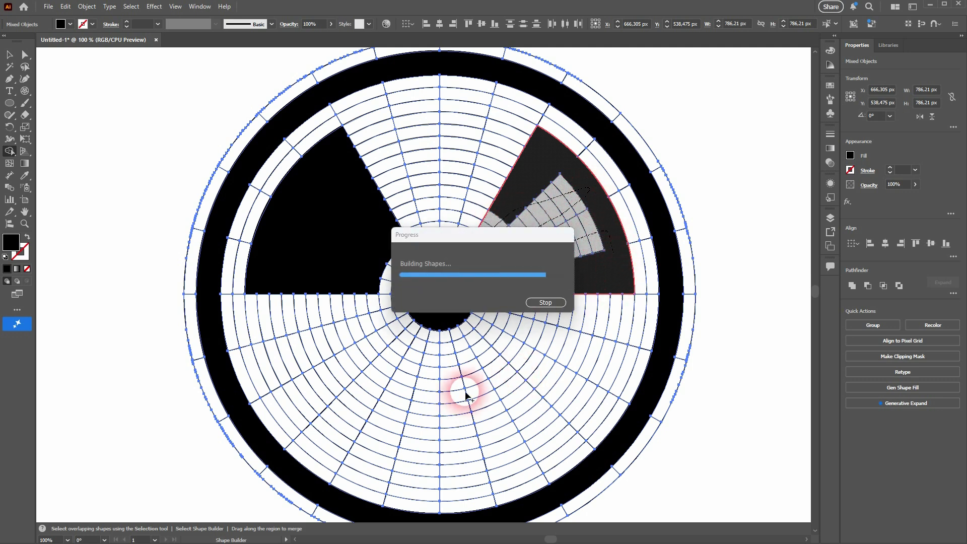
pyautogui.moveTo(429, 363)
pyautogui.mouseDown()
pyautogui.moveTo(461, 359)
pyautogui.moveTo(393, 401)
pyautogui.mouseUp()
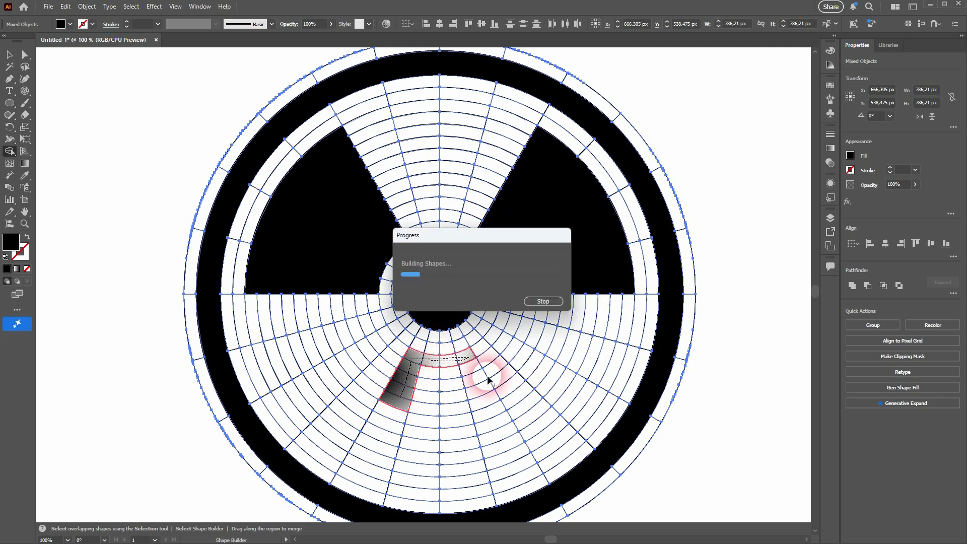
pyautogui.moveTo(370, 469); pyautogui.dragTo(394, 402)
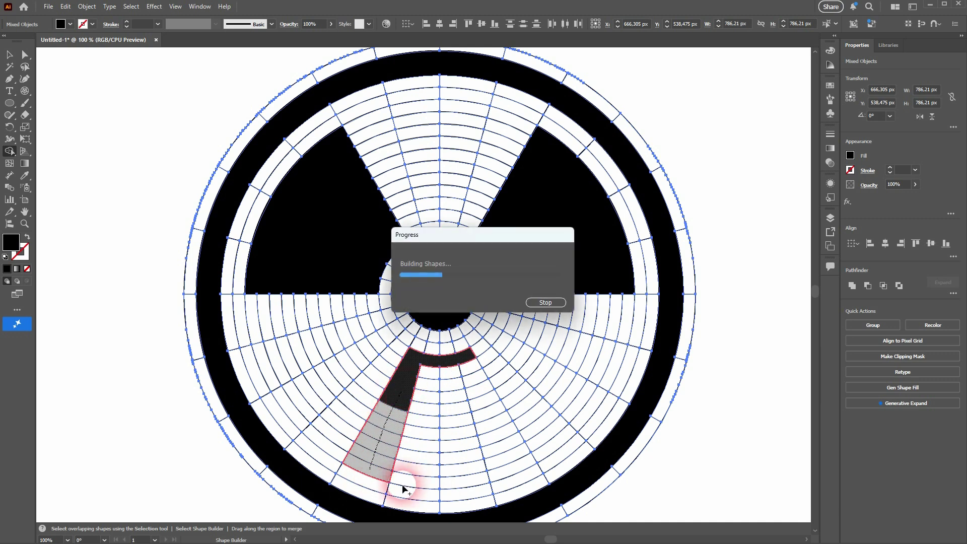
pyautogui.moveTo(391, 464)
pyautogui.mouseDown()
pyautogui.moveTo(511, 473)
pyautogui.moveTo(490, 465)
pyautogui.moveTo(461, 380)
pyautogui.moveTo(474, 381)
pyautogui.moveTo(462, 459)
pyautogui.moveTo(428, 442)
pyautogui.mouseUp()
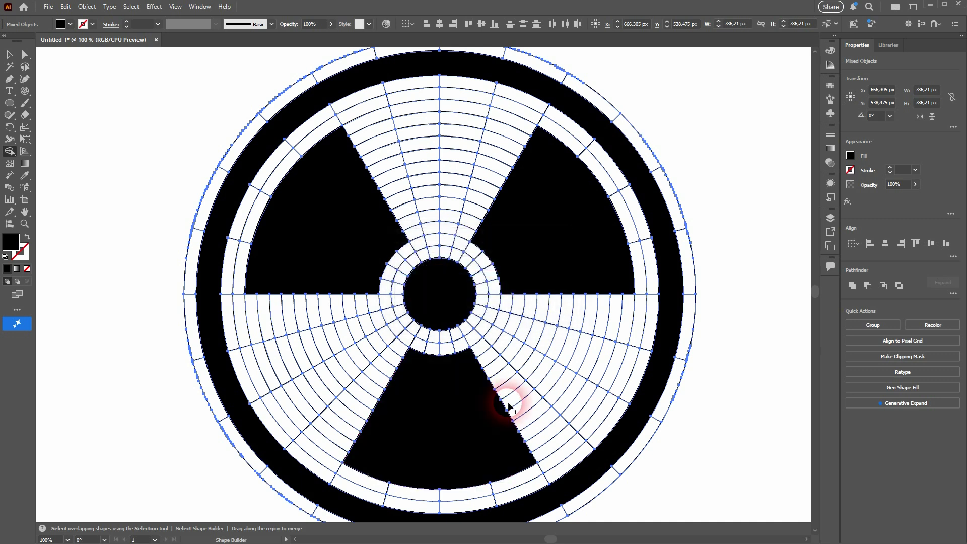
# - Select the whole symbol and set Shape Builder to produce yellow fills without a stroke
pyautogui.click(10, 55)
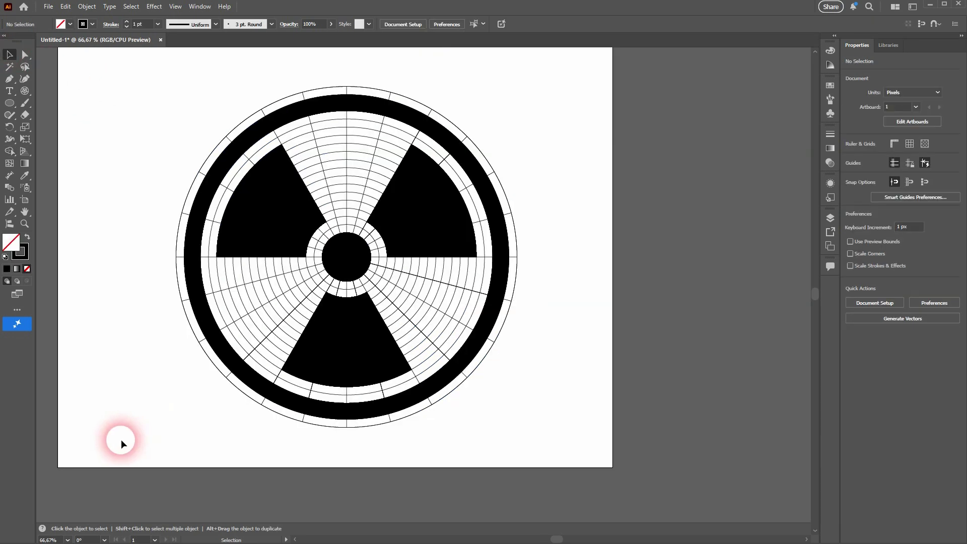
pyautogui.moveTo(121, 439); pyautogui.dragTo(559, 64)
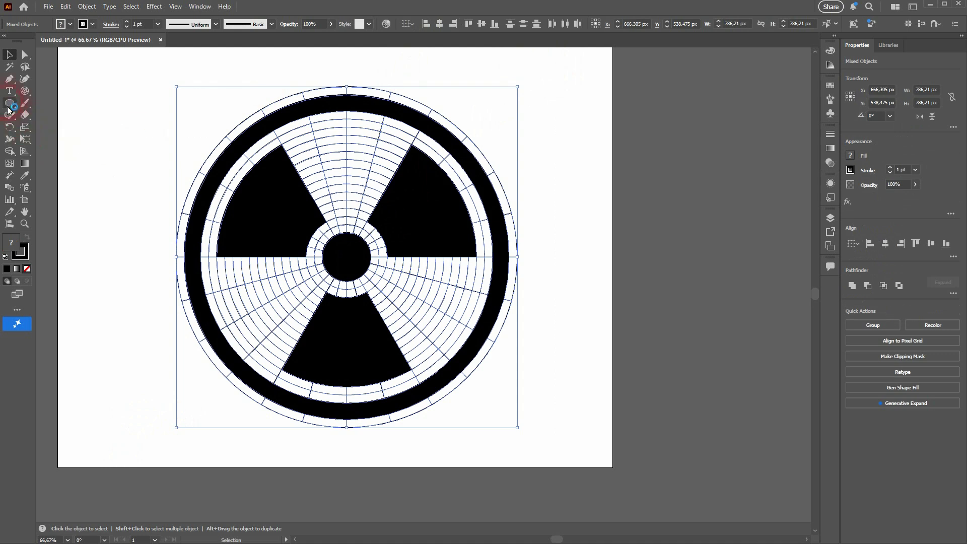
pyautogui.click(9, 151)
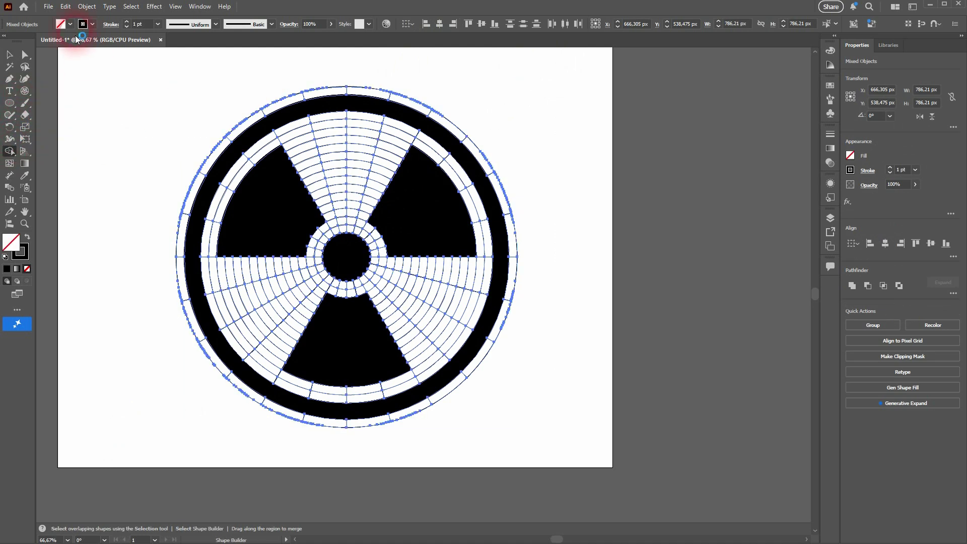
pyautogui.click(70, 24)
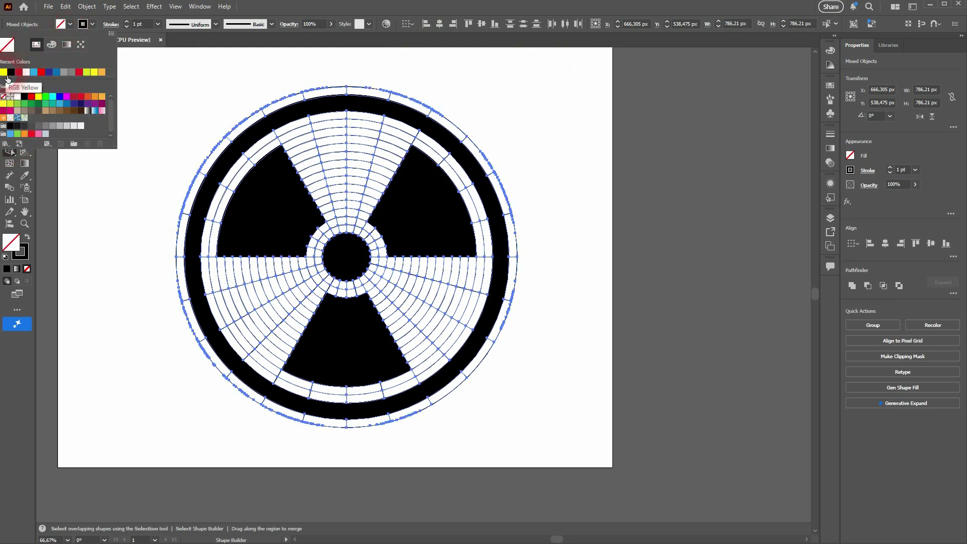
pyautogui.click(6, 75)
pyautogui.click(92, 24)
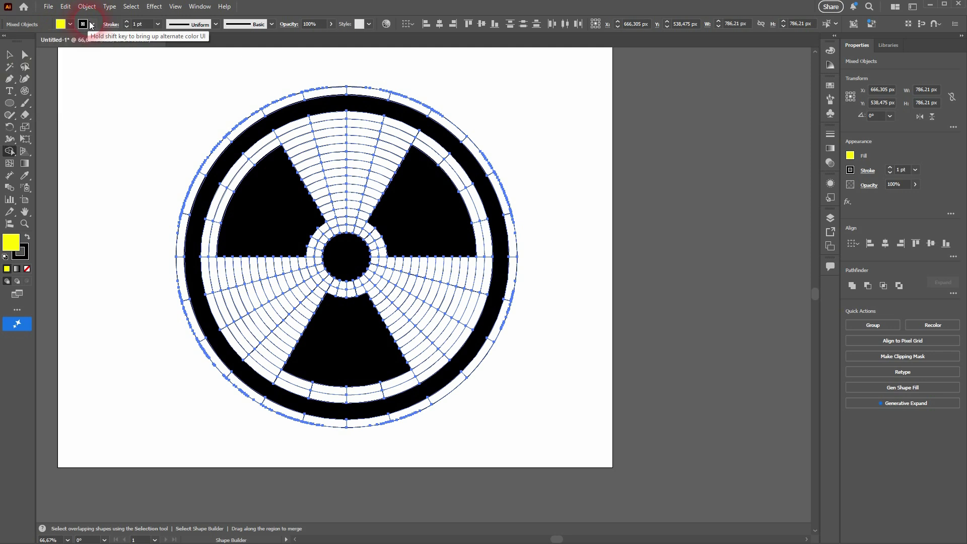
pyautogui.click(92, 25)
pyautogui.click(6, 101)
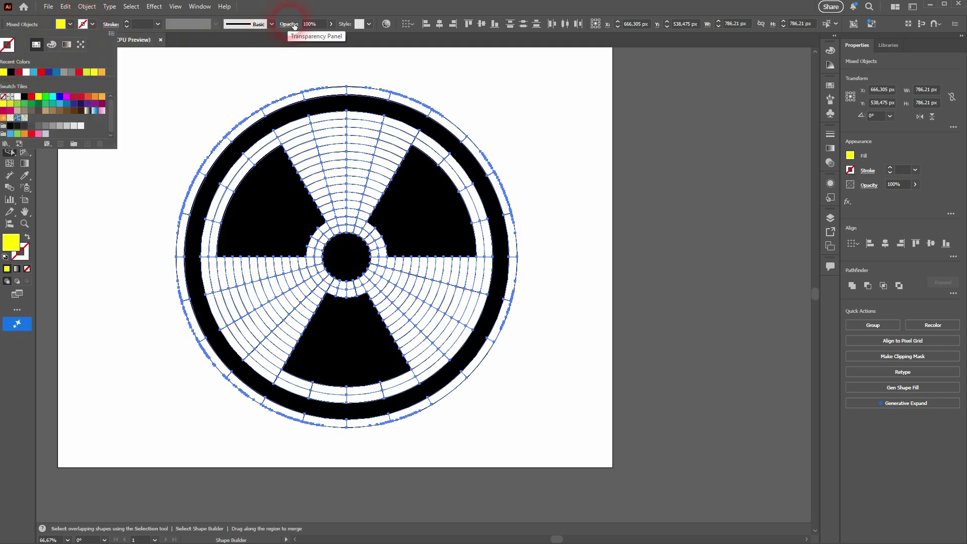
# - Merge the grid cells between the two upper blades into one yellow sector reaching from the disc to the black ring
pyautogui.scroll(2, 305, 205)
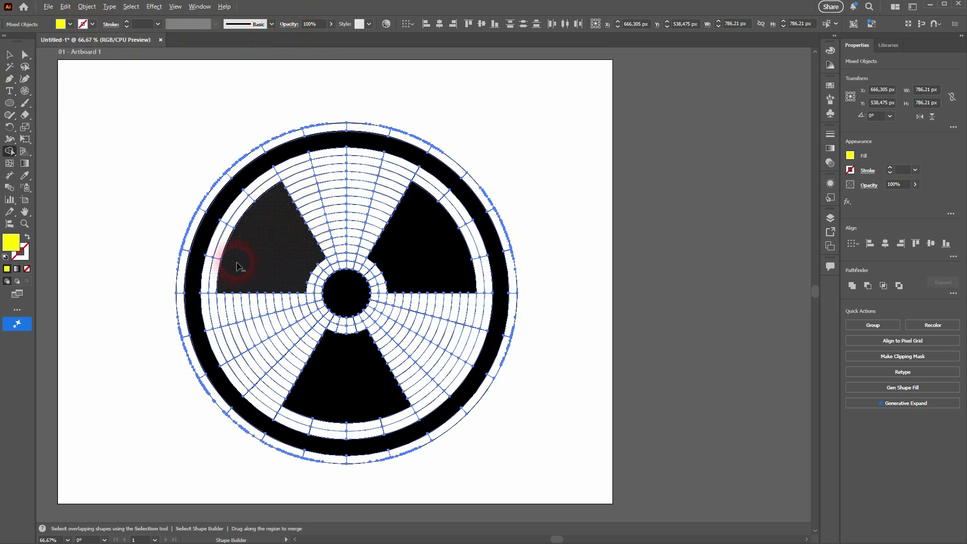
pyautogui.scroll(1, 235, 269)
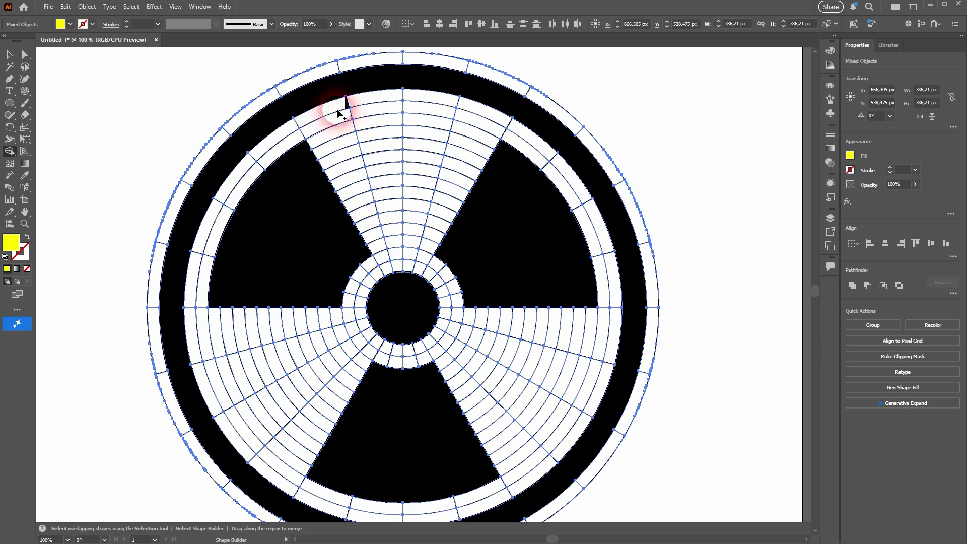
pyautogui.moveTo(337, 110)
pyautogui.mouseDown()
pyautogui.moveTo(389, 269)
pyautogui.moveTo(371, 227)
pyautogui.moveTo(417, 256)
pyautogui.mouseUp()
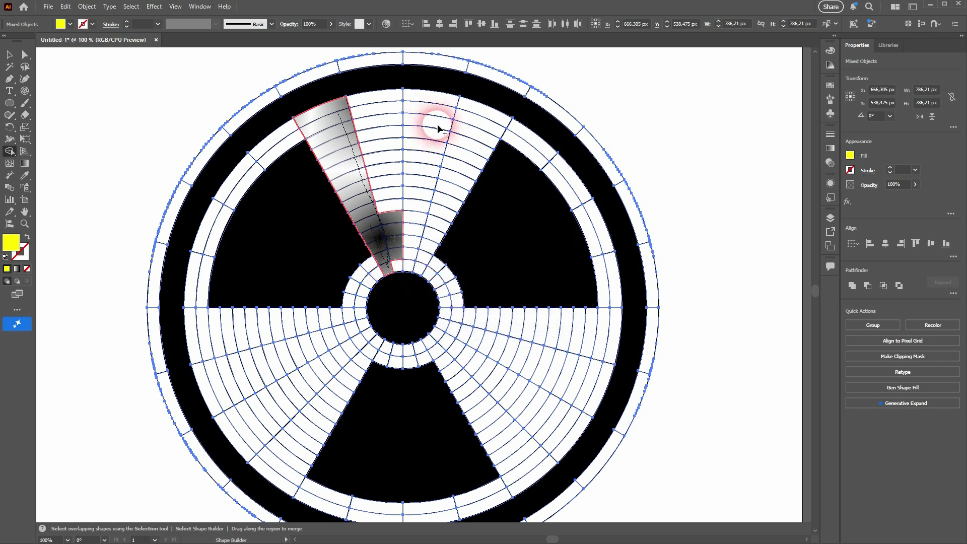
pyautogui.moveTo(430, 125)
pyautogui.mouseDown()
pyautogui.moveTo(344, 110)
pyautogui.moveTo(431, 105)
pyautogui.moveTo(475, 125)
pyautogui.moveTo(429, 241)
pyautogui.moveTo(395, 268)
pyautogui.moveTo(426, 129)
pyautogui.moveTo(396, 209)
pyautogui.mouseUp()
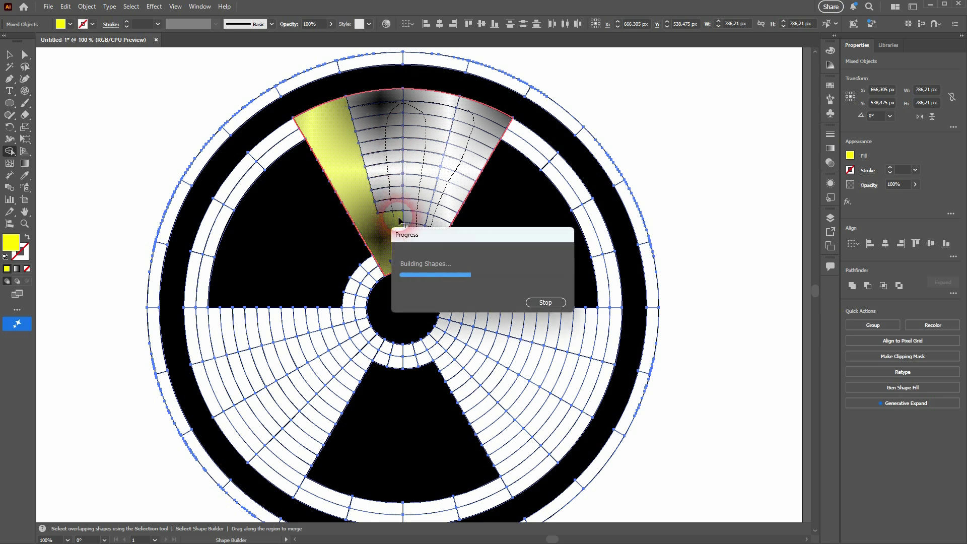
# - Merge the lower-left cells into a yellow sector and fill the inner and outer gaps around the upper-left blade yellow
pyautogui.moveTo(240, 351); pyautogui.dragTo(327, 333)
pyautogui.moveTo(379, 268)
pyautogui.mouseDown()
pyautogui.moveTo(347, 327)
pyautogui.moveTo(249, 443)
pyautogui.moveTo(309, 371)
pyautogui.moveTo(332, 362)
pyautogui.mouseUp()
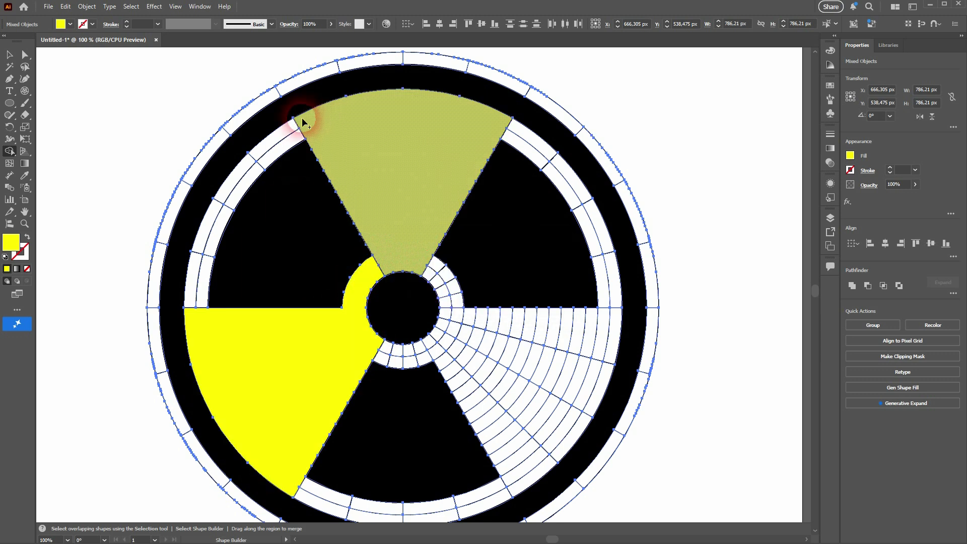
pyautogui.moveTo(303, 121)
pyautogui.mouseDown()
pyautogui.moveTo(247, 173)
pyautogui.moveTo(201, 268)
pyautogui.moveTo(198, 292)
pyautogui.mouseUp()
pyautogui.moveTo(200, 327); pyautogui.dragTo(195, 298)
# - Merge the lower-right cells and the remaining gaps around the disc, bottom blade and upper-right blade into the yellow area
pyautogui.moveTo(396, 364)
pyautogui.mouseDown()
pyautogui.moveTo(432, 270)
pyautogui.moveTo(378, 357)
pyautogui.moveTo(467, 446)
pyautogui.mouseUp()
pyautogui.moveTo(301, 490)
pyautogui.mouseDown()
pyautogui.moveTo(411, 513)
pyautogui.moveTo(469, 502)
pyautogui.moveTo(520, 477)
pyautogui.moveTo(451, 358)
pyautogui.moveTo(557, 416)
pyautogui.moveTo(588, 396)
pyautogui.moveTo(466, 323)
pyautogui.moveTo(612, 330)
pyautogui.mouseUp()
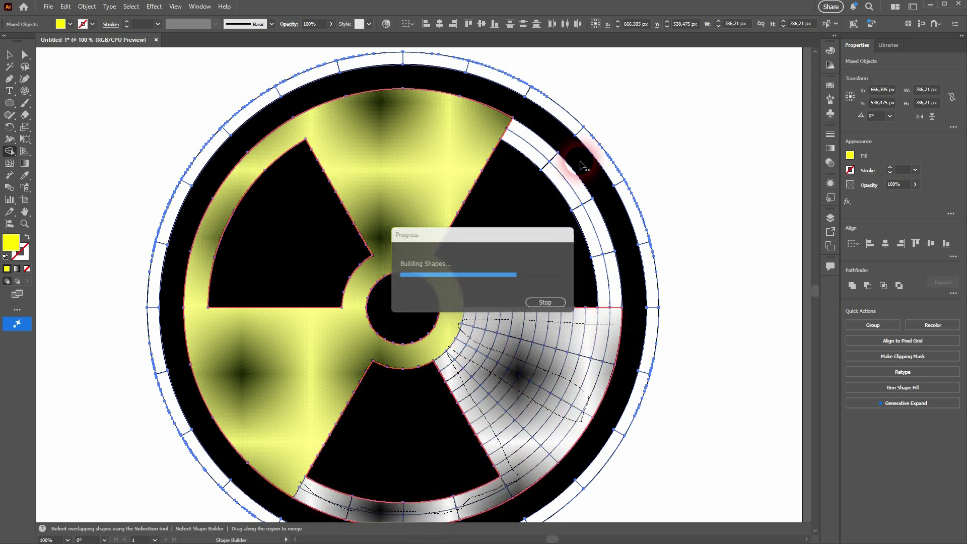
pyautogui.moveTo(516, 132)
pyautogui.mouseDown()
pyautogui.moveTo(580, 211)
pyautogui.moveTo(606, 294)
pyautogui.mouseUp()
# - Fill the thin outermost band around the black ring yellow with Shape Builder and deselect the finished symbol
pyautogui.moveTo(272, 95)
pyautogui.mouseDown()
pyautogui.moveTo(350, 65)
pyautogui.moveTo(579, 119)
pyautogui.moveTo(651, 309)
pyautogui.moveTo(559, 496)
pyautogui.mouseUp()
pyautogui.scroll(-3, 174, 222)
pyautogui.moveTo(204, 120)
pyautogui.mouseDown()
pyautogui.moveTo(149, 270)
pyautogui.moveTo(365, 517)
pyautogui.mouseUp()
pyautogui.scroll(-4, 403, 496)
pyautogui.hotkey('ctrl', '0')
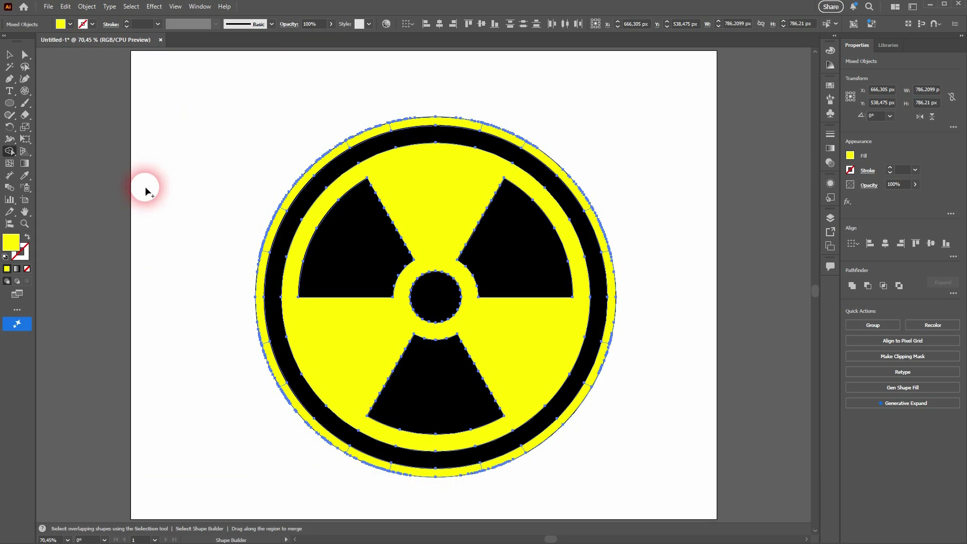
pyautogui.click(10, 55)
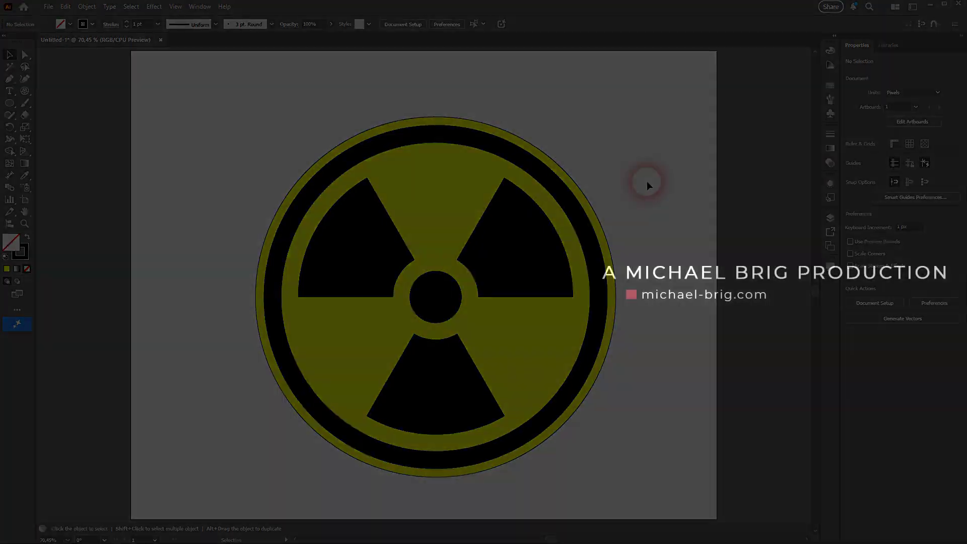